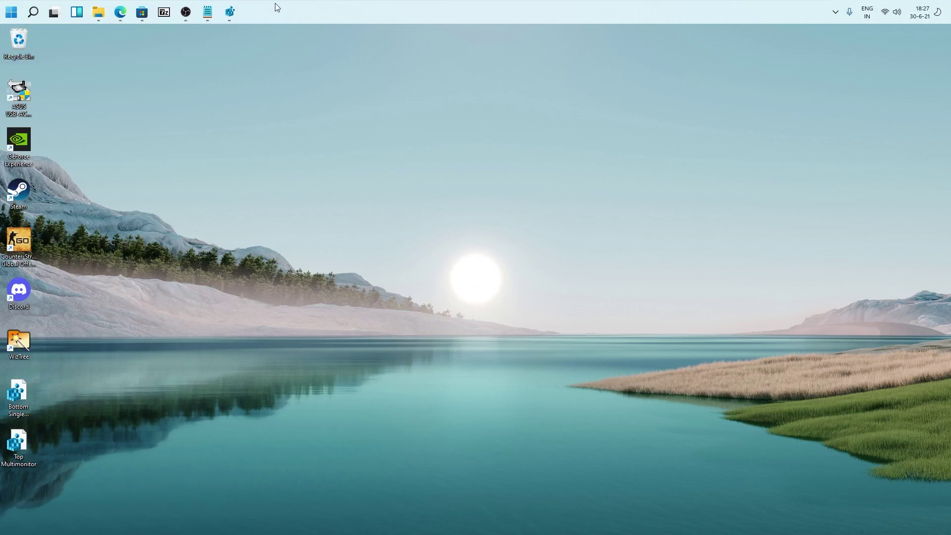
- In taskbar settings, try Center taskbar alignment, then set it back to Left
{"action": "right_click", "coordinate": [364, 14]}
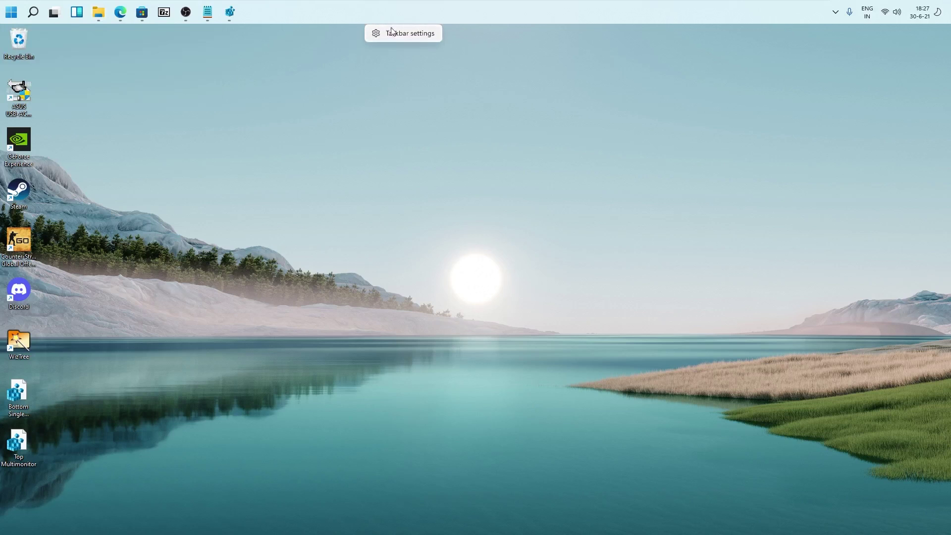
{"action": "left_click", "coordinate": [391, 32]}
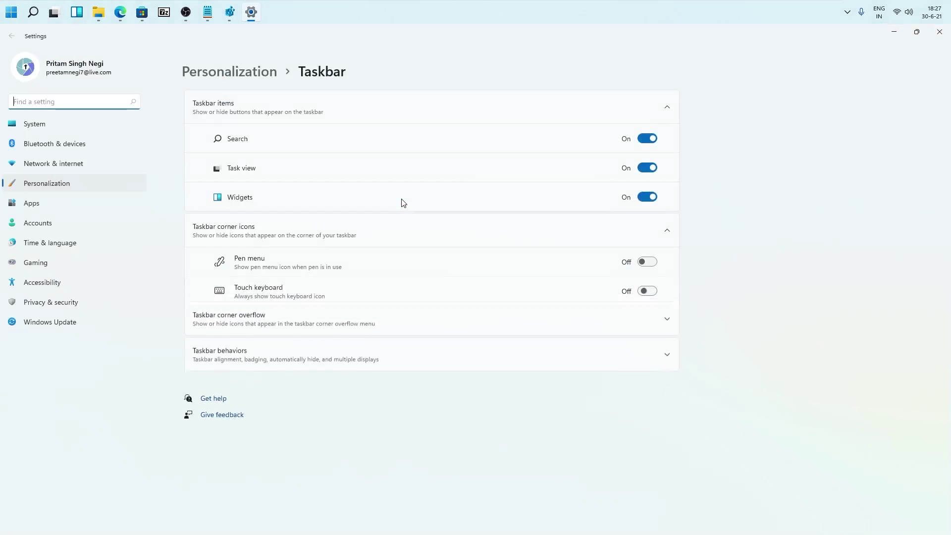
{"action": "left_click", "coordinate": [323, 360]}
{"action": "scroll", "coordinate": [328, 355], "scroll_direction": "down", "scroll_amount": 2}
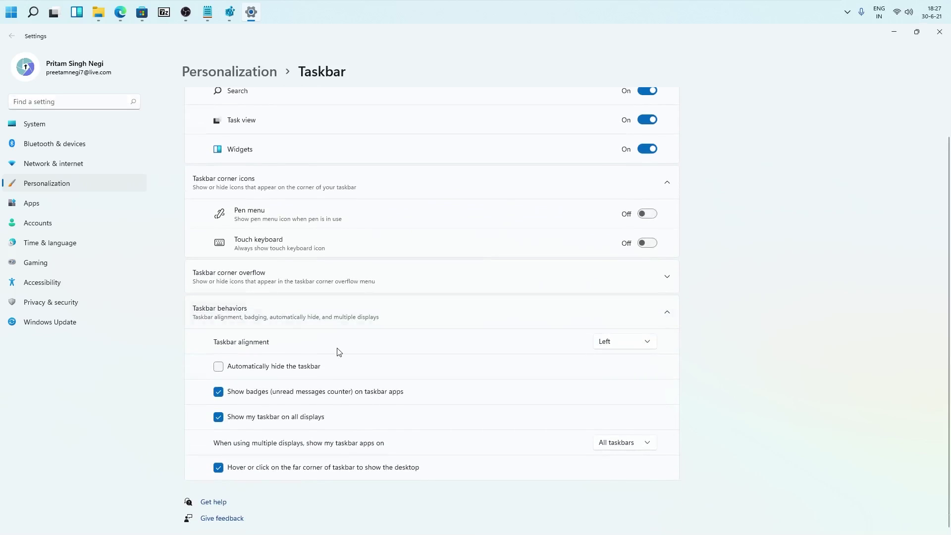
{"action": "left_click", "coordinate": [632, 346]}
{"action": "left_click", "coordinate": [605, 363]}
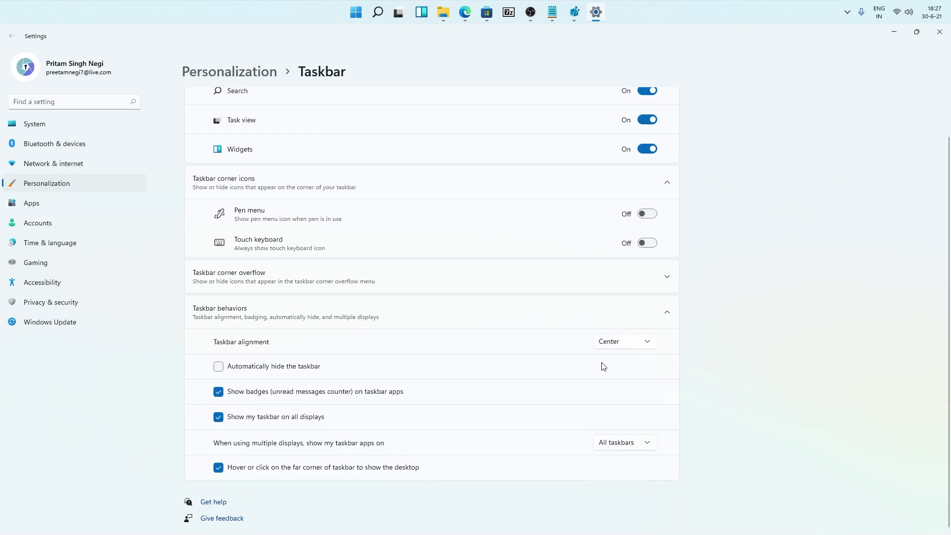
{"action": "left_click", "coordinate": [616, 342]}
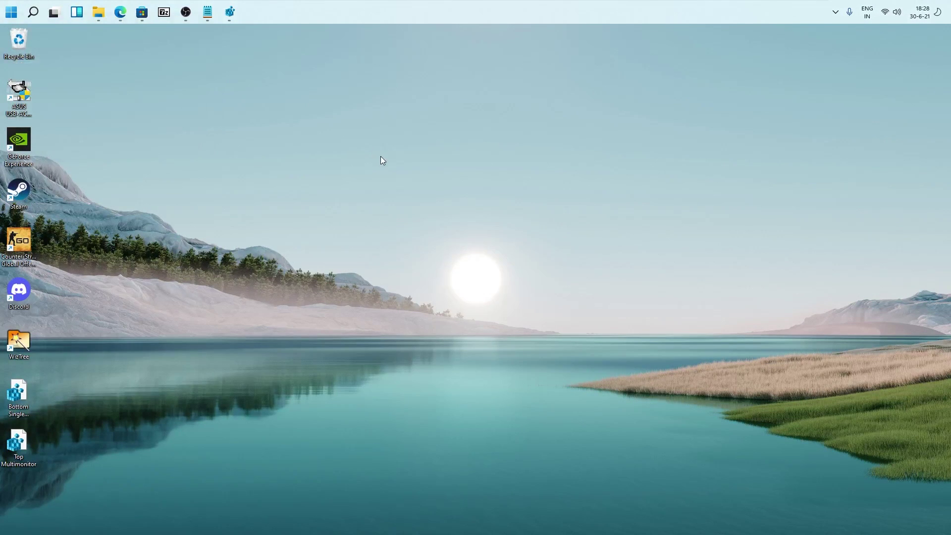
- Launch regedit from the Run box and narrow the Registry Editor window
{"action": "key", "text": "super+r"}
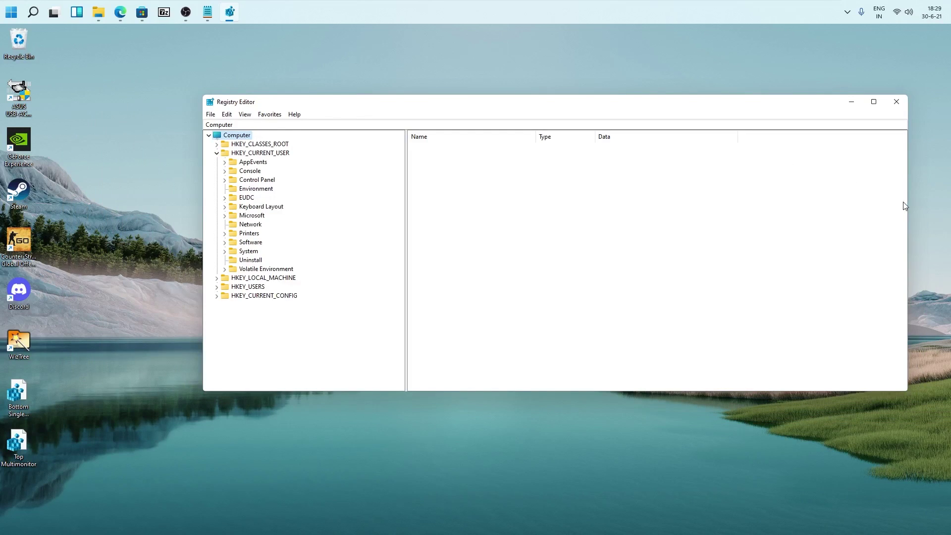
{"action": "left_click_drag", "start_coordinate": [909, 202], "coordinate": [679, 203]}
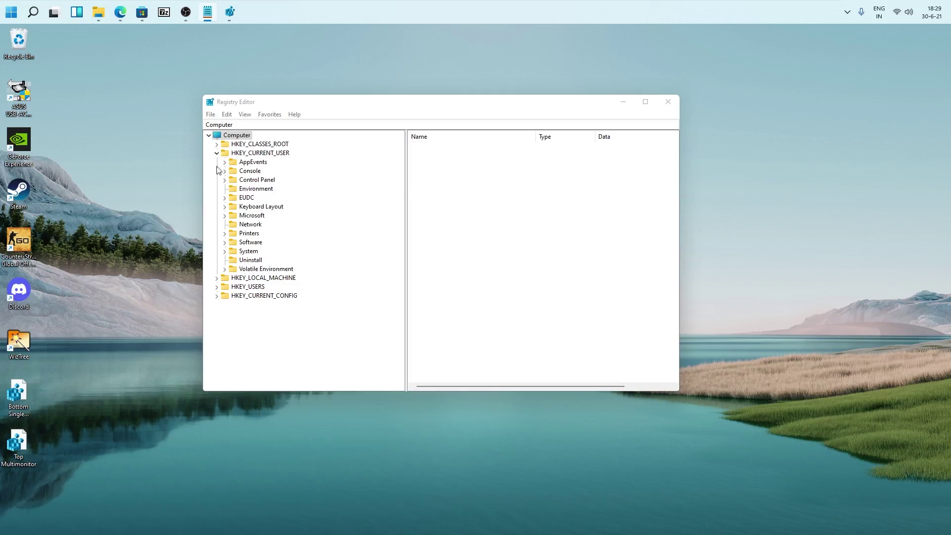
- Expand HKEY_CURRENT_USER\Software\Microsoft\Windows\CurrentVersion\Explorer in the registry tree
{"action": "left_click", "coordinate": [250, 154]}
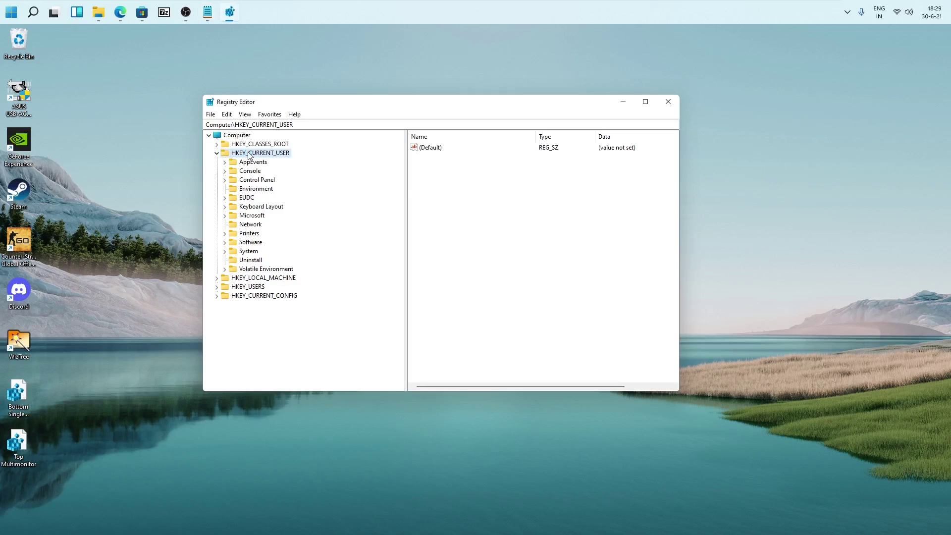
{"action": "left_click", "coordinate": [224, 243]}
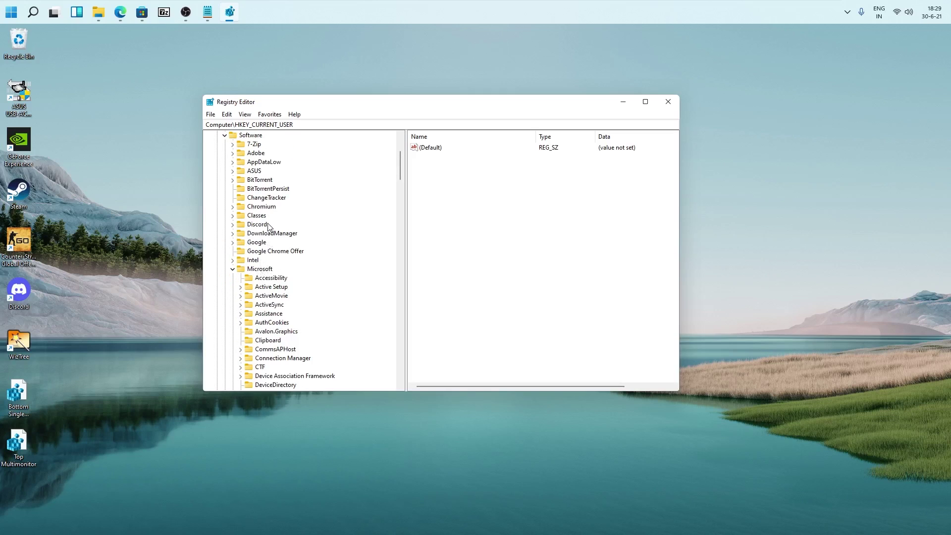
{"action": "scroll", "coordinate": [269, 228], "scroll_direction": "down", "scroll_amount": 1}
{"action": "left_click", "coordinate": [256, 241]}
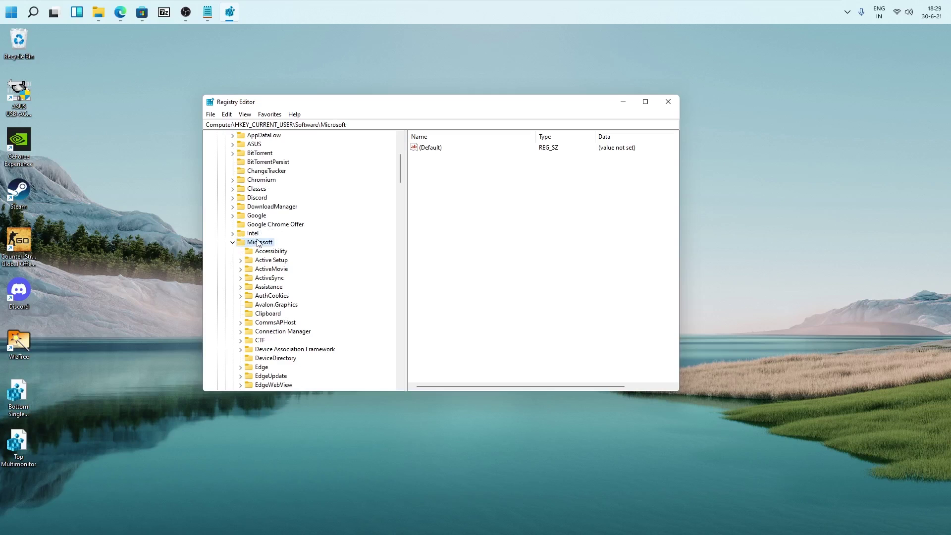
{"action": "scroll", "coordinate": [259, 235], "scroll_direction": "down", "scroll_amount": 1}
{"action": "scroll", "coordinate": [260, 235], "scroll_direction": "down", "scroll_amount": 1}
{"action": "scroll", "coordinate": [262, 235], "scroll_direction": "down", "scroll_amount": 2}
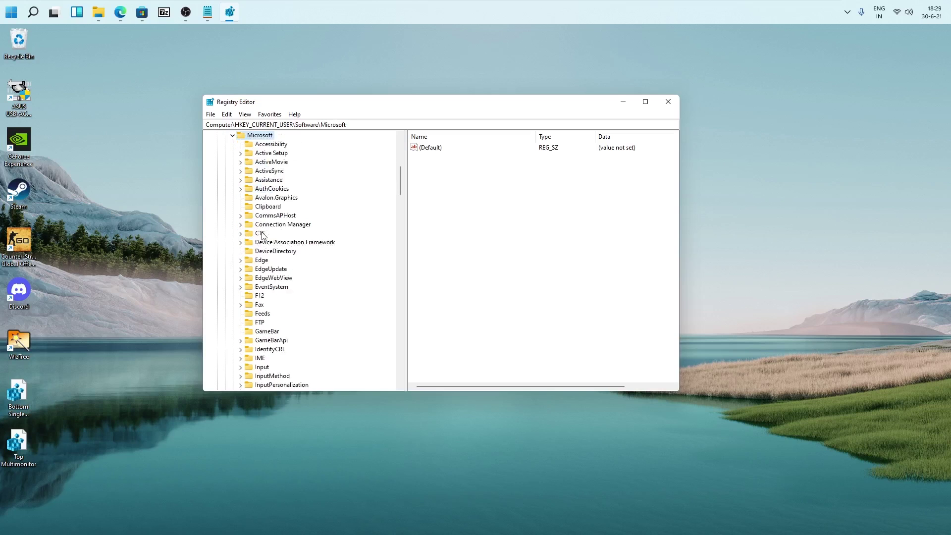
{"action": "scroll", "coordinate": [263, 236], "scroll_direction": "down", "scroll_amount": 3}
{"action": "scroll", "coordinate": [264, 236], "scroll_direction": "down", "scroll_amount": 8}
{"action": "scroll", "coordinate": [264, 236], "scroll_direction": "down", "scroll_amount": 6}
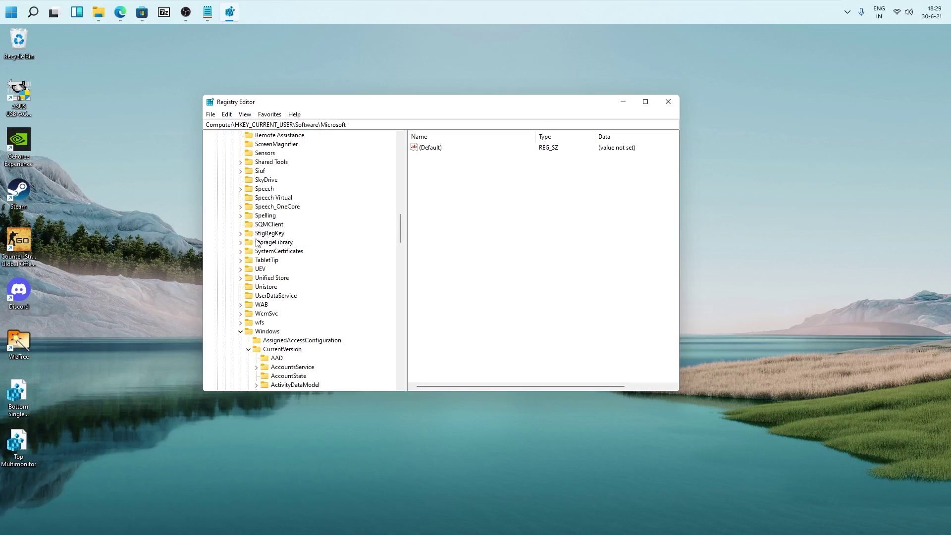
{"action": "left_click", "coordinate": [268, 332]}
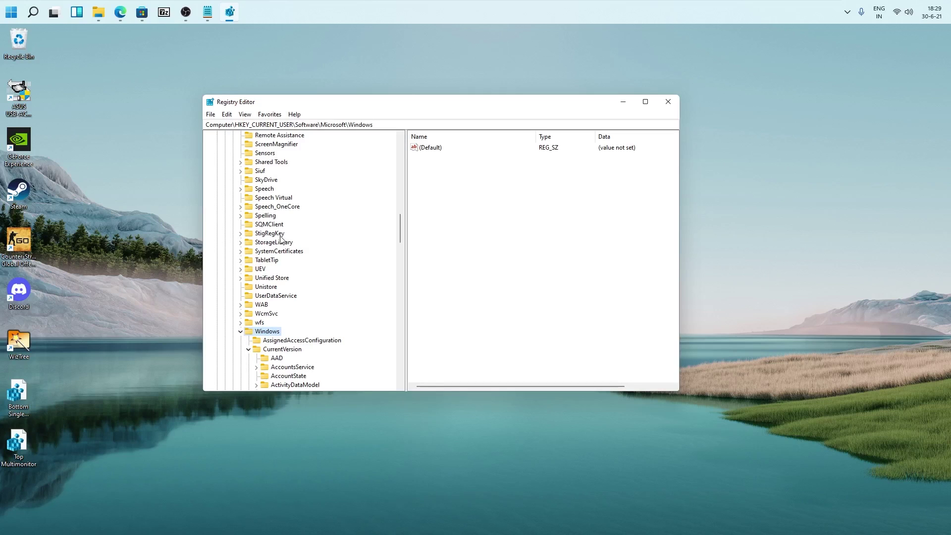
{"action": "scroll", "coordinate": [281, 238], "scroll_direction": "down", "scroll_amount": 1}
{"action": "scroll", "coordinate": [282, 239], "scroll_direction": "down", "scroll_amount": 1}
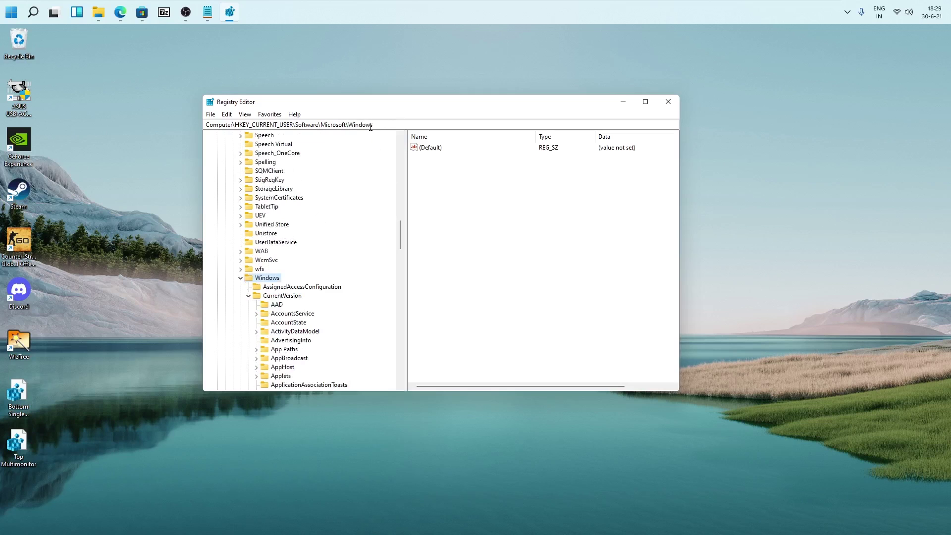
{"action": "left_click_drag", "start_coordinate": [371, 125], "coordinate": [185, 133]}
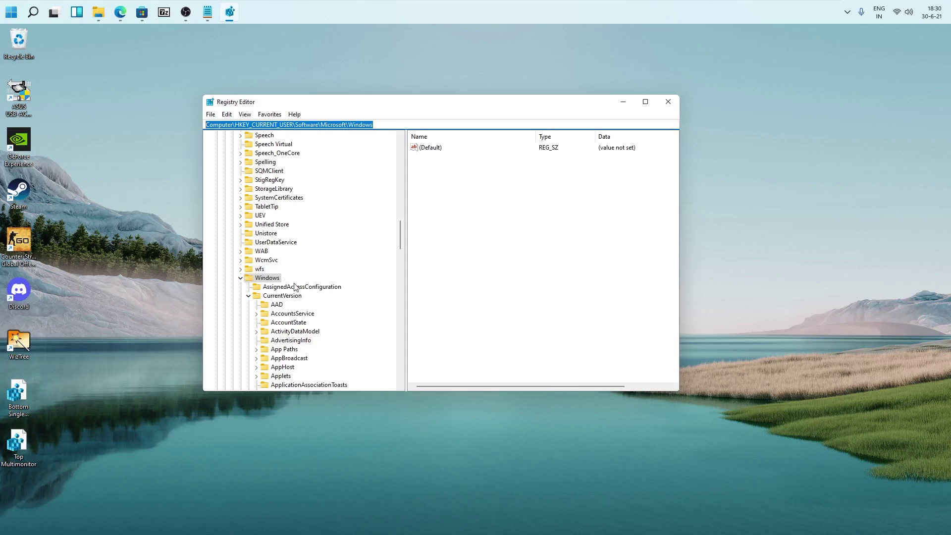
{"action": "scroll", "coordinate": [294, 288], "scroll_direction": "down", "scroll_amount": 2}
{"action": "scroll", "coordinate": [296, 287], "scroll_direction": "down", "scroll_amount": 1}
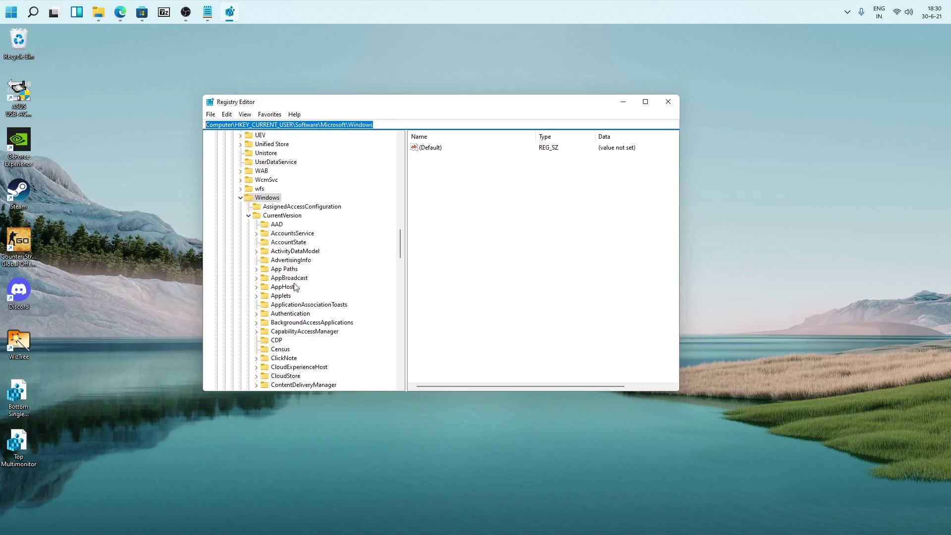
{"action": "scroll", "coordinate": [295, 287], "scroll_direction": "down", "scroll_amount": 4}
{"action": "scroll", "coordinate": [295, 287], "scroll_direction": "up", "scroll_amount": 3}
{"action": "left_click", "coordinate": [274, 190]}
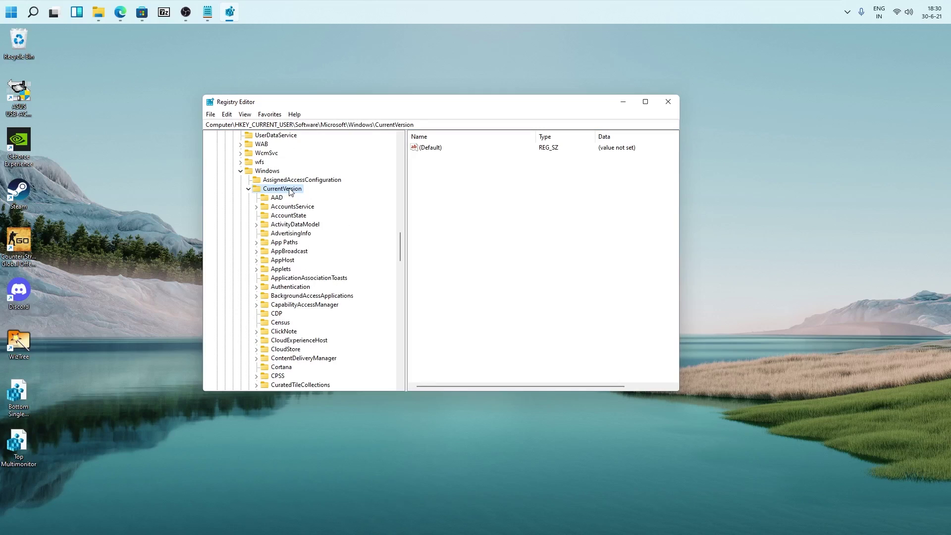
{"action": "scroll", "coordinate": [323, 266], "scroll_direction": "down", "scroll_amount": 3}
{"action": "scroll", "coordinate": [323, 265], "scroll_direction": "down", "scroll_amount": 1}
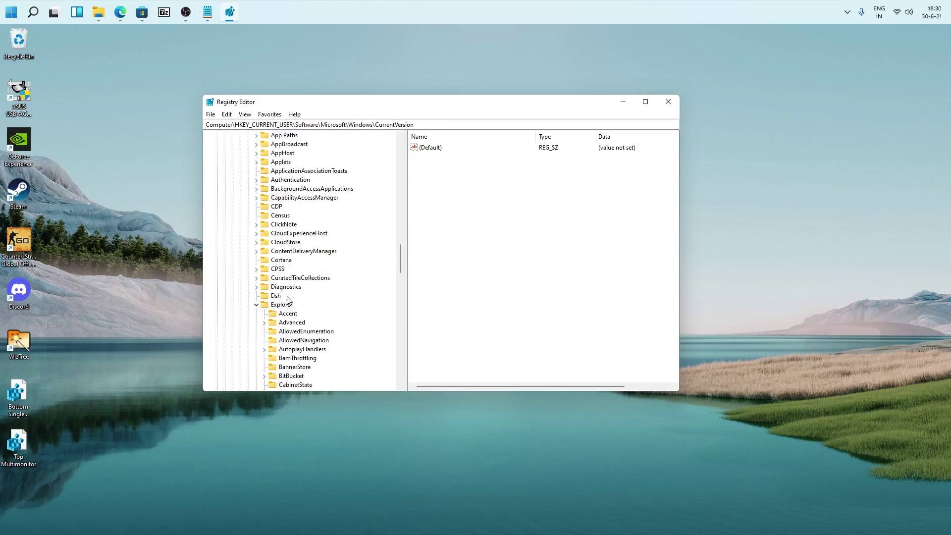
{"action": "left_click", "coordinate": [287, 301]}
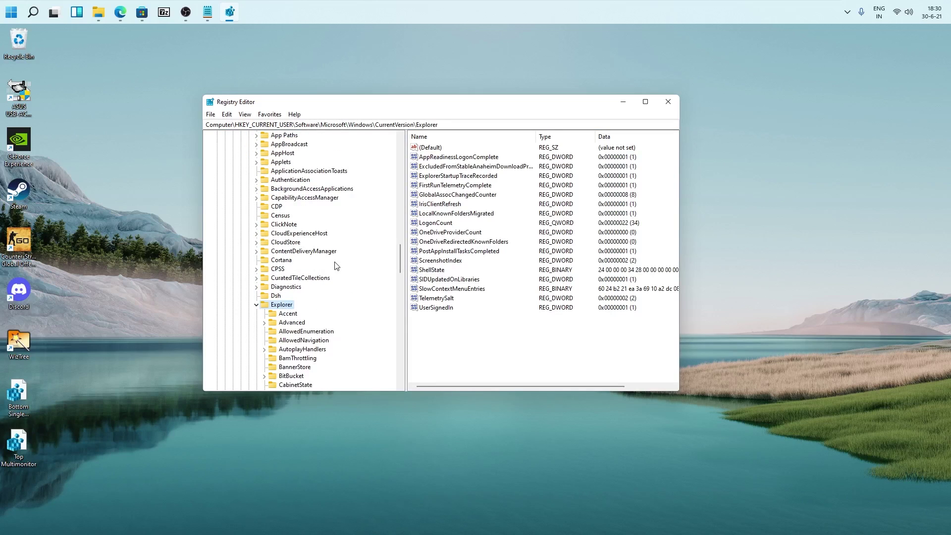
{"action": "scroll", "coordinate": [336, 266], "scroll_direction": "down", "scroll_amount": 1}
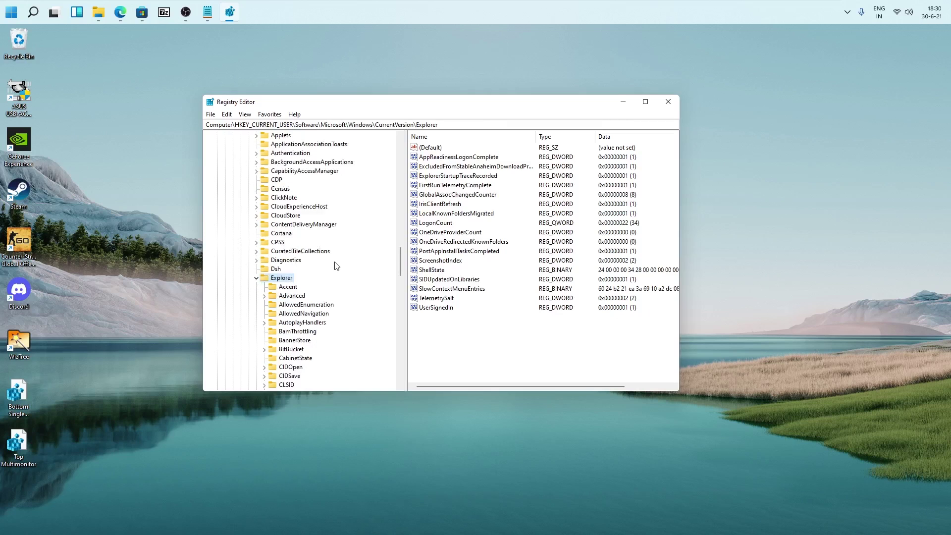
{"action": "scroll", "coordinate": [336, 266], "scroll_direction": "down", "scroll_amount": 1}
{"action": "scroll", "coordinate": [335, 266], "scroll_direction": "down", "scroll_amount": 2}
{"action": "scroll", "coordinate": [336, 266], "scroll_direction": "down", "scroll_amount": 6}
{"action": "scroll", "coordinate": [335, 266], "scroll_direction": "down", "scroll_amount": 6}
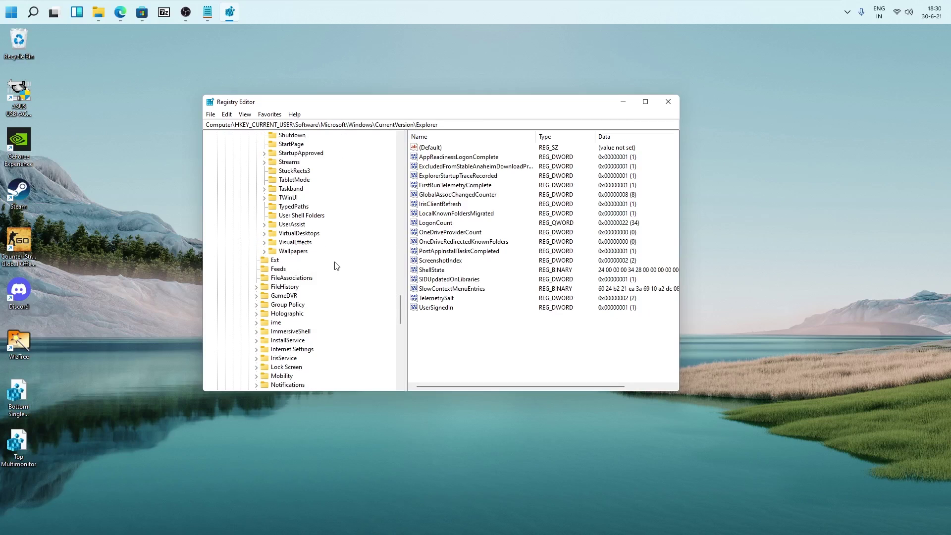
{"action": "scroll", "coordinate": [336, 267], "scroll_direction": "up", "scroll_amount": 1}
- Select the StuckRects3 key and export it as Top_configration
{"action": "left_click", "coordinate": [290, 197]}
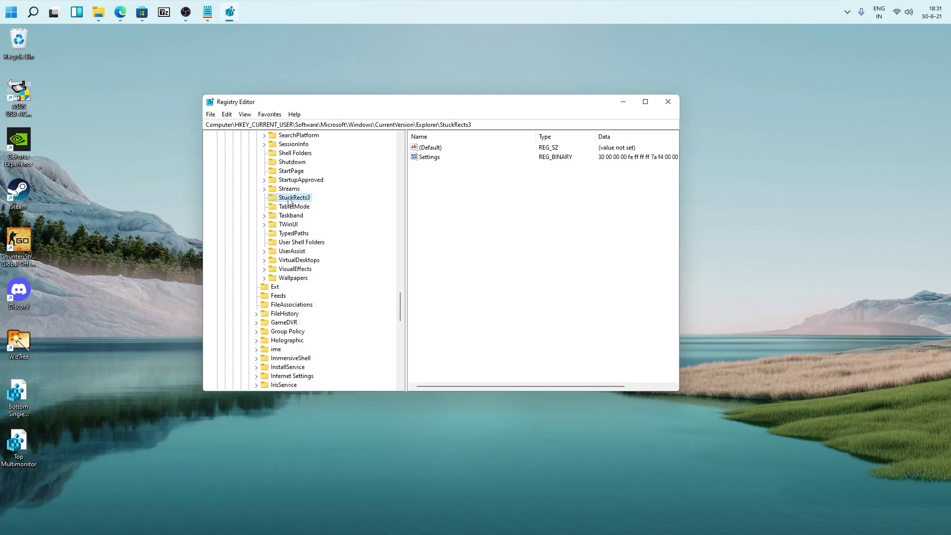
{"action": "right_click", "coordinate": [290, 203]}
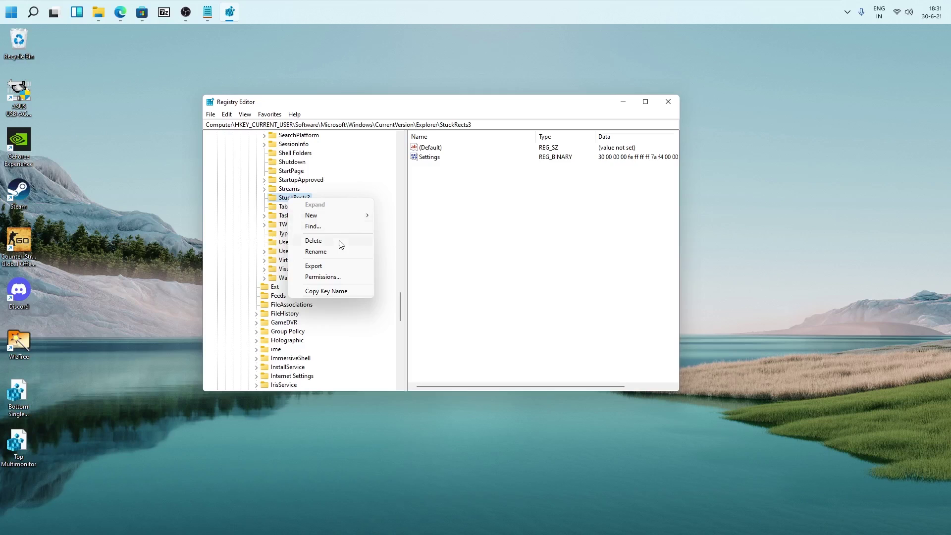
{"action": "left_click", "coordinate": [339, 268]}
{"action": "type", "text": "Top_configration"}
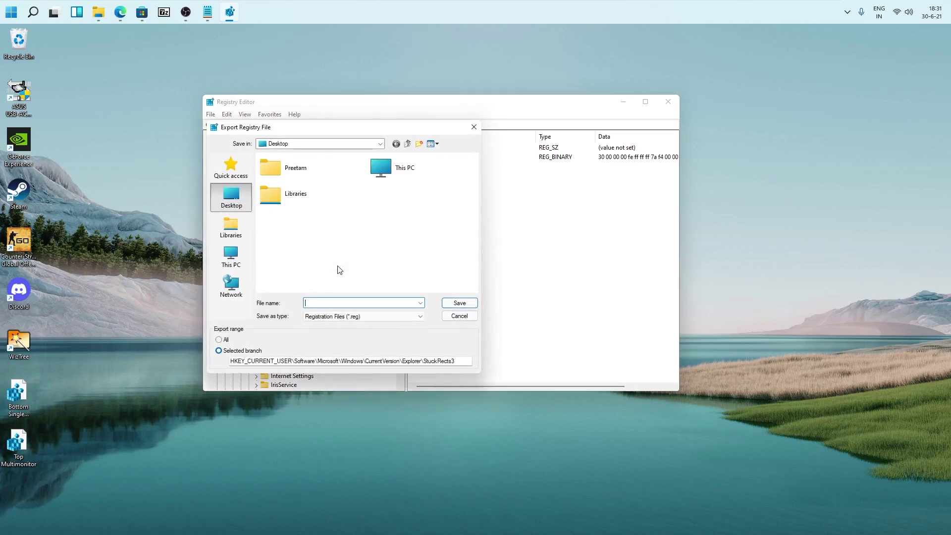
- Save the Top_configration backup to Desktop, then change the Settings position byte from 01 to 03
{"action": "left_click", "coordinate": [451, 306]}
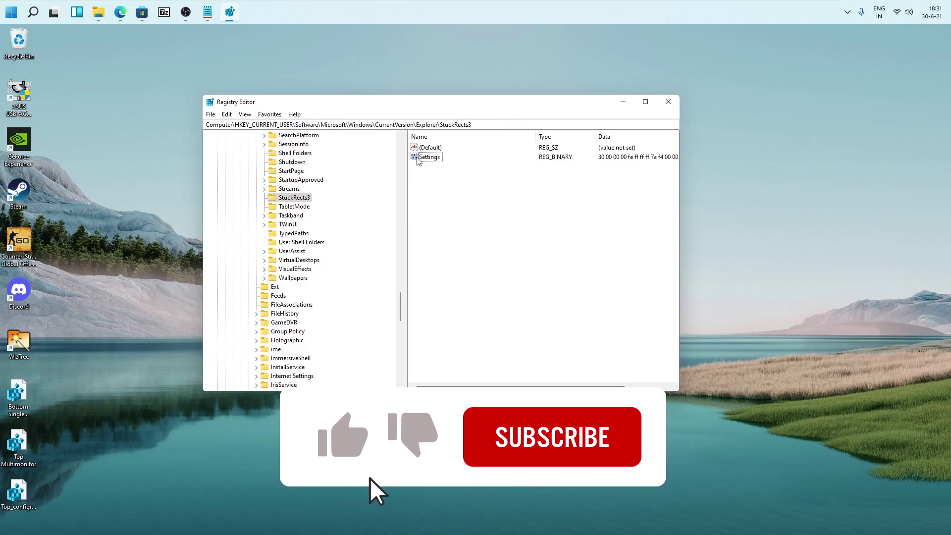
{"action": "right_click", "coordinate": [417, 161]}
{"action": "left_click", "coordinate": [438, 170]}
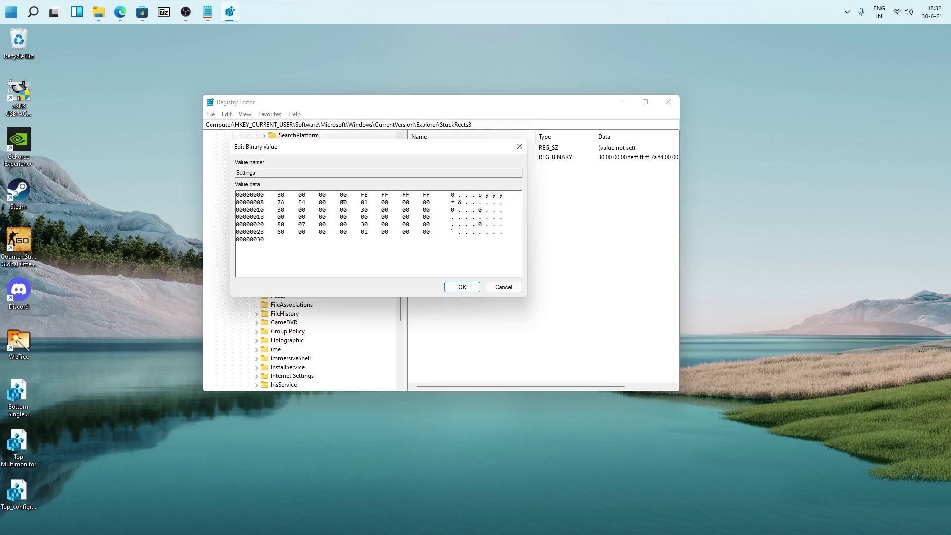
{"action": "double_click", "coordinate": [362, 203]}
{"action": "left_click", "coordinate": [368, 202]}
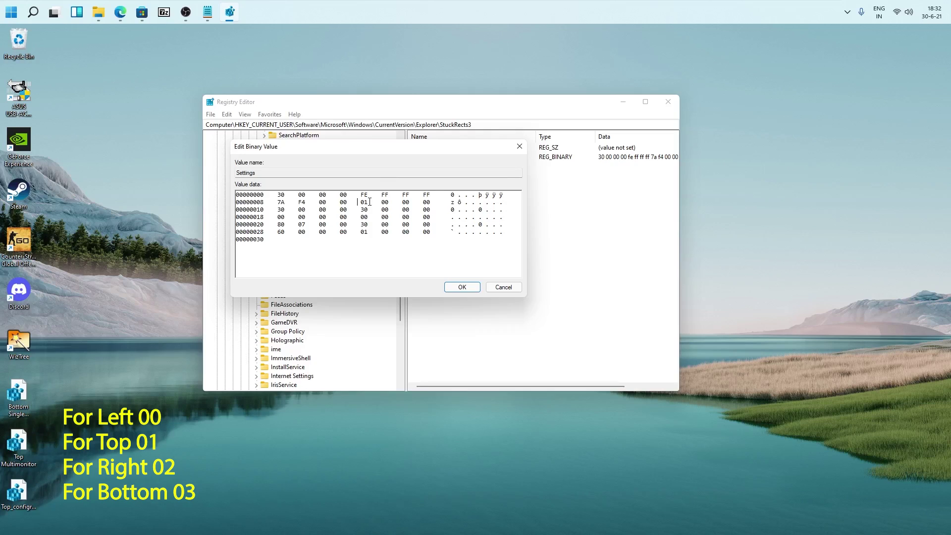
{"action": "left_click_drag", "start_coordinate": [362, 202], "coordinate": [374, 202]}
{"action": "type", "text": "03"}
{"action": "left_click", "coordinate": [460, 288]}
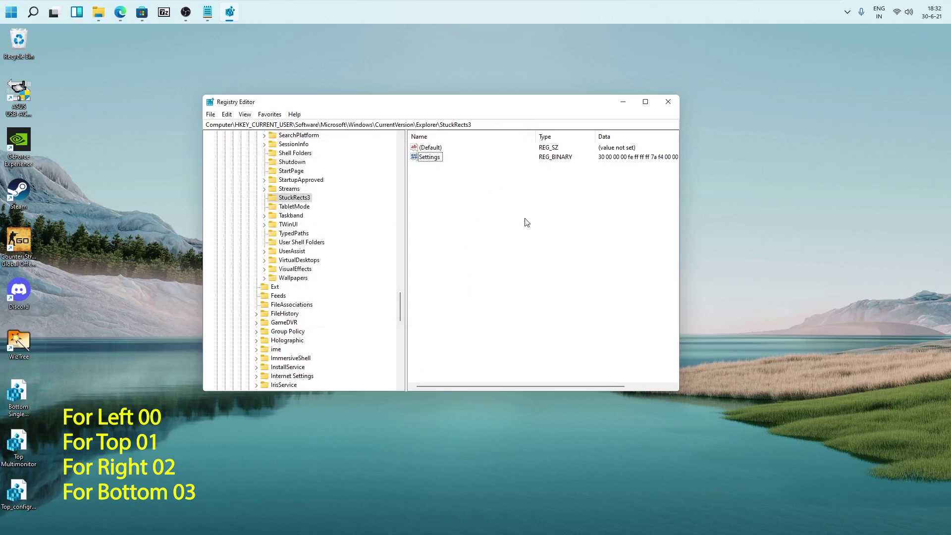
{"action": "left_click", "coordinate": [491, 450]}
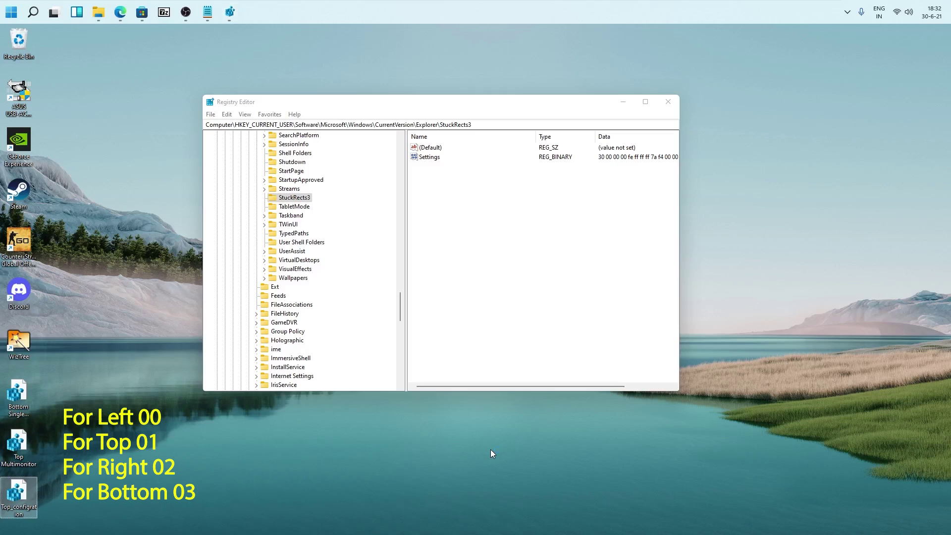
- Restart Windows Explorer in Task Manager, then close Task Manager and Registry Editor
{"action": "key", "text": "ctrl+shift+Escape"}
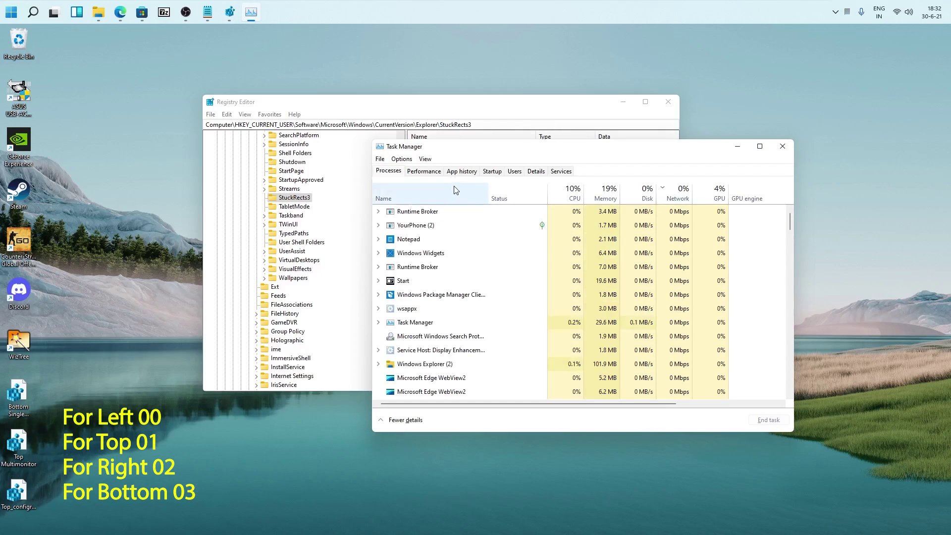
{"action": "left_click", "coordinate": [431, 364]}
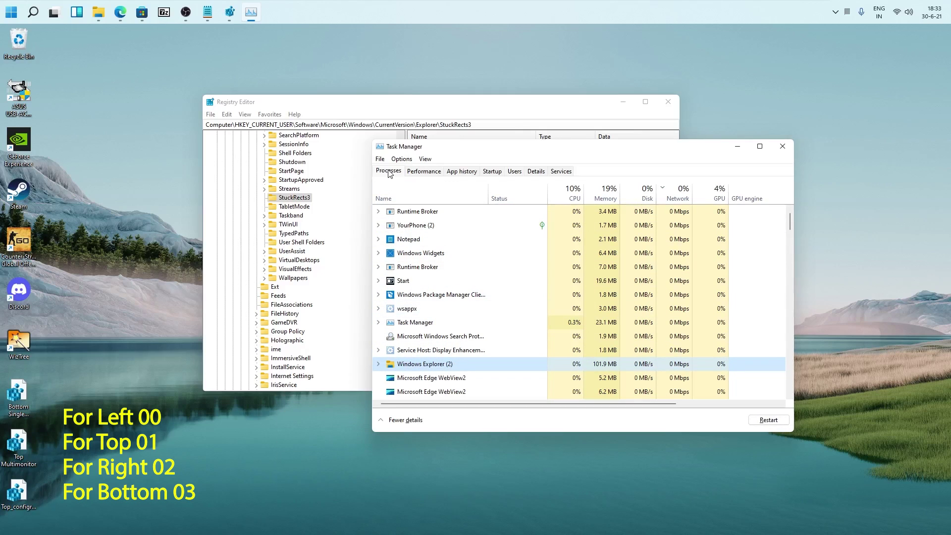
{"action": "left_click", "coordinate": [780, 422]}
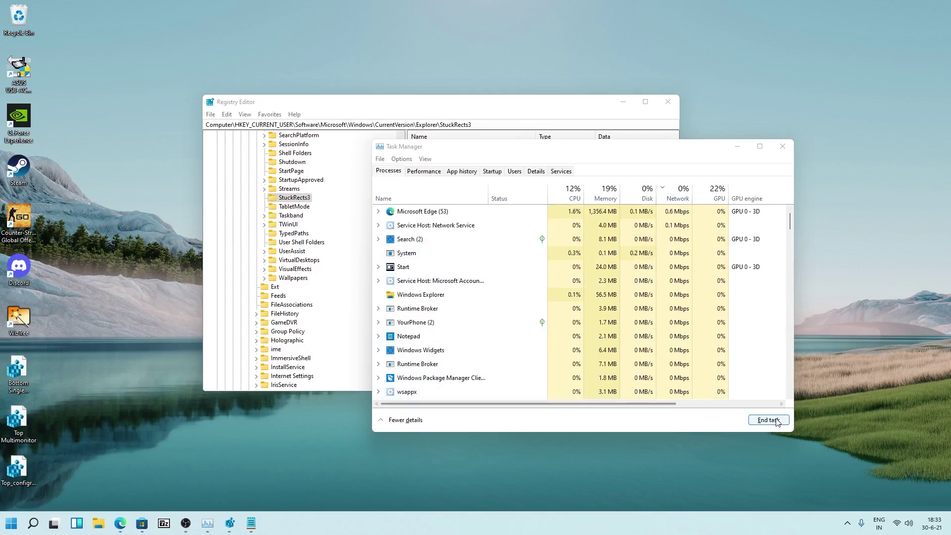
{"action": "left_click", "coordinate": [782, 146]}
{"action": "left_click", "coordinate": [668, 102]}
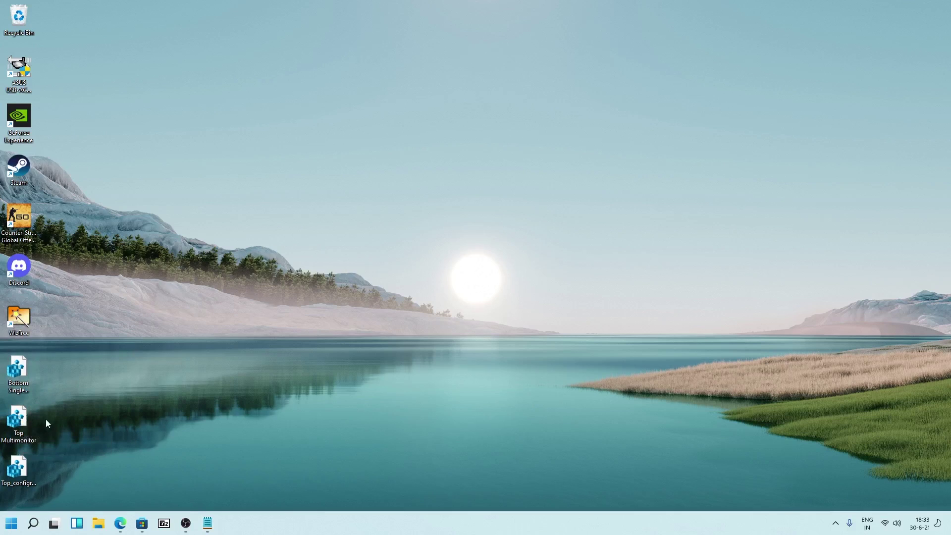
- Restart Windows Explorer in Task Manager so the taskbar moves to the top
{"action": "left_click", "coordinate": [28, 469]}
{"action": "key", "text": "ctrl+shift+Escape"}
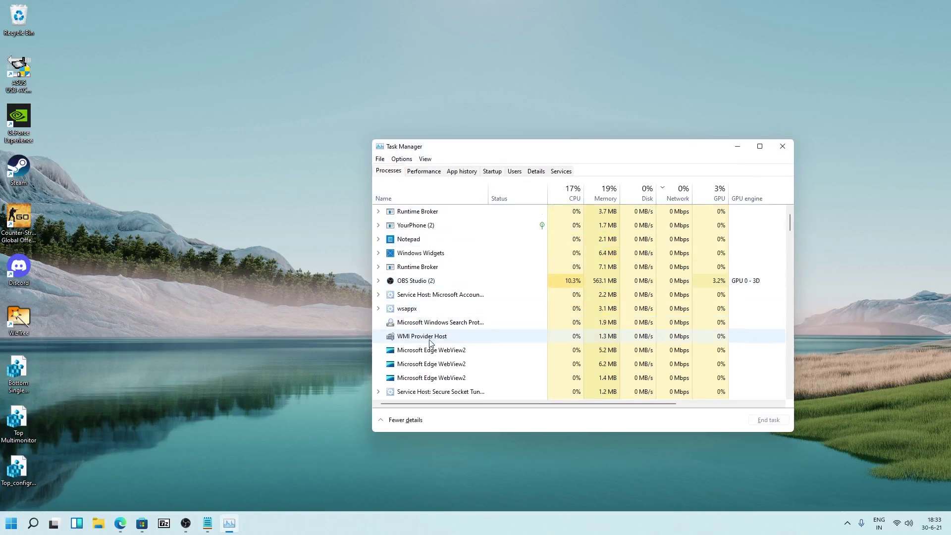
{"action": "scroll", "coordinate": [430, 343], "scroll_direction": "down", "scroll_amount": 2}
{"action": "scroll", "coordinate": [430, 342], "scroll_direction": "down", "scroll_amount": 2}
{"action": "scroll", "coordinate": [431, 343], "scroll_direction": "down", "scroll_amount": 1}
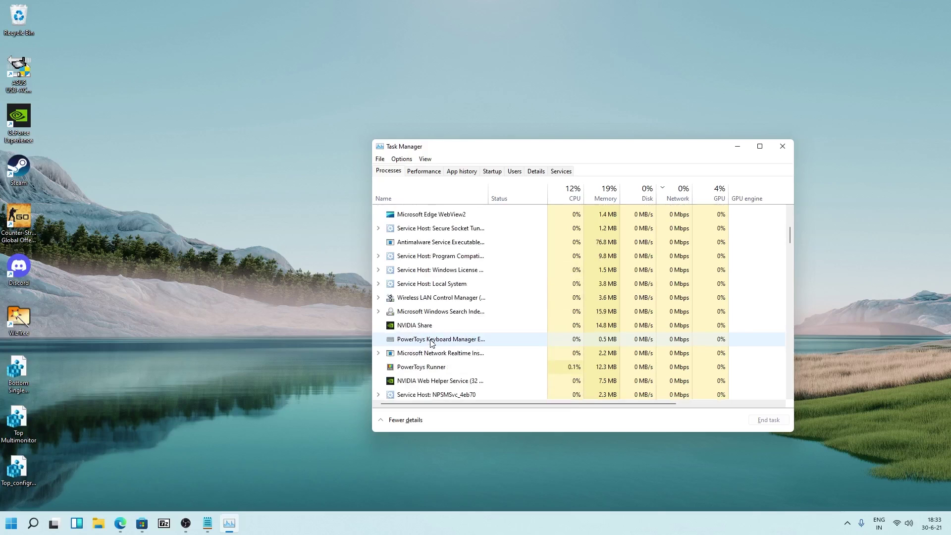
{"action": "scroll", "coordinate": [431, 342], "scroll_direction": "down", "scroll_amount": 2}
{"action": "scroll", "coordinate": [431, 342], "scroll_direction": "down", "scroll_amount": 1}
{"action": "scroll", "coordinate": [430, 346], "scroll_direction": "down", "scroll_amount": 5}
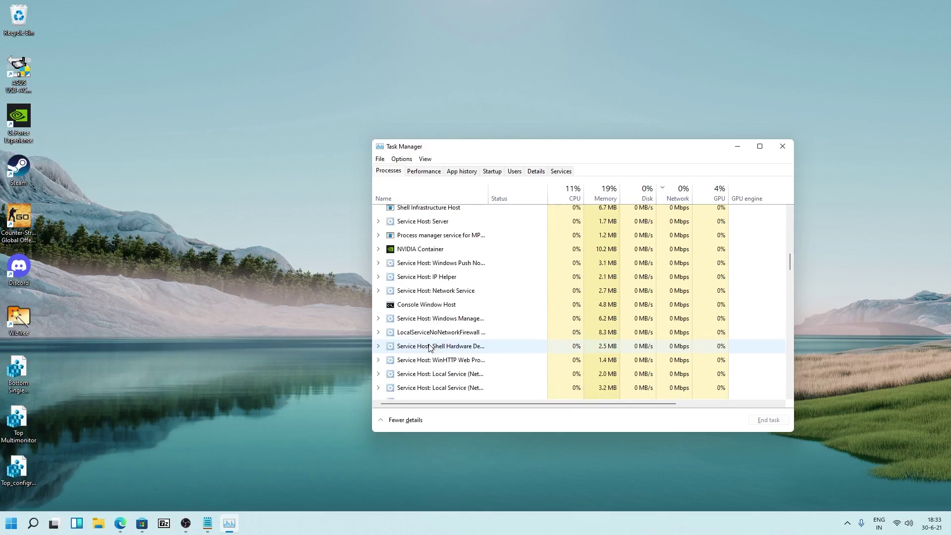
{"action": "scroll", "coordinate": [429, 347], "scroll_direction": "up", "scroll_amount": 3}
{"action": "scroll", "coordinate": [429, 347], "scroll_direction": "up", "scroll_amount": 3}
{"action": "scroll", "coordinate": [430, 347], "scroll_direction": "up", "scroll_amount": 2}
{"action": "scroll", "coordinate": [430, 347], "scroll_direction": "up", "scroll_amount": 2}
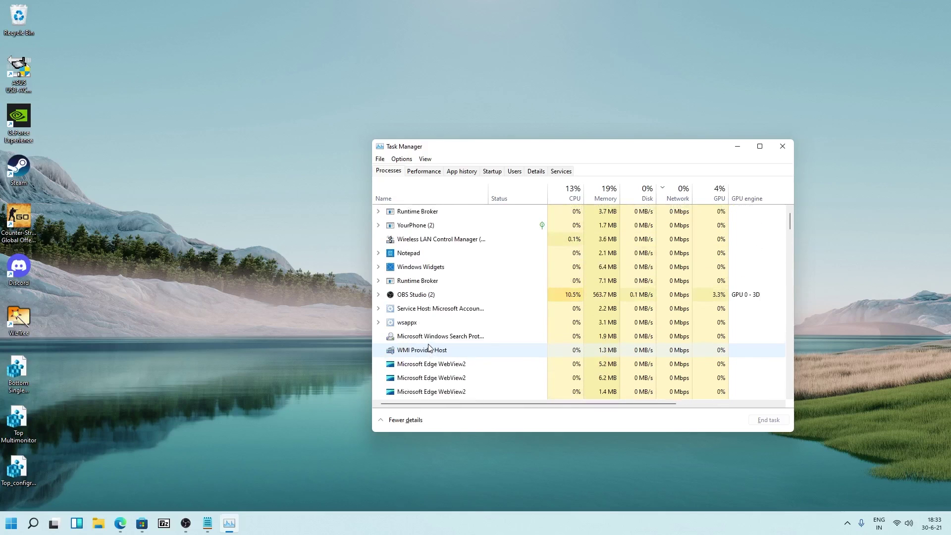
{"action": "scroll", "coordinate": [428, 346], "scroll_direction": "down", "scroll_amount": 4}
{"action": "scroll", "coordinate": [428, 347], "scroll_direction": "down", "scroll_amount": 1}
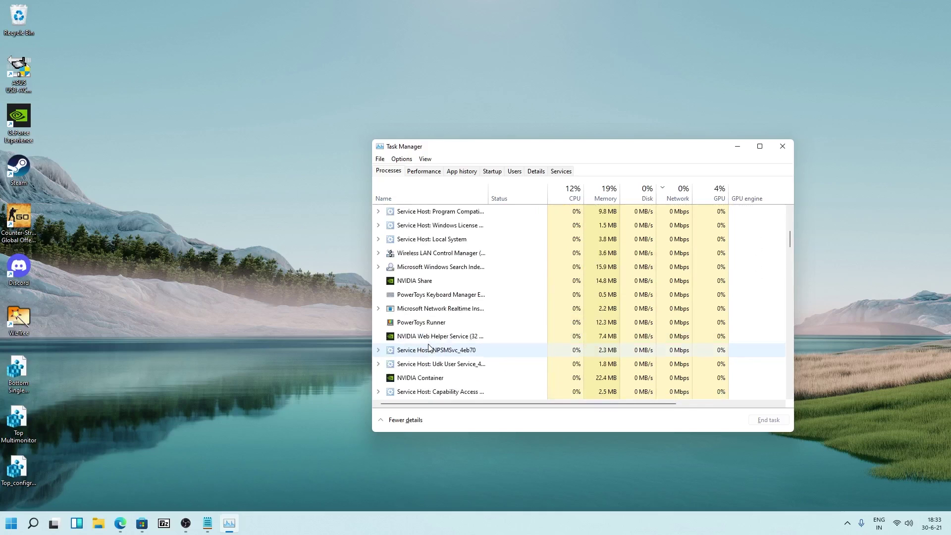
{"action": "scroll", "coordinate": [429, 348], "scroll_direction": "down", "scroll_amount": 1}
{"action": "scroll", "coordinate": [429, 348], "scroll_direction": "down", "scroll_amount": 2}
{"action": "scroll", "coordinate": [430, 348], "scroll_direction": "down", "scroll_amount": 1}
{"action": "scroll", "coordinate": [430, 348], "scroll_direction": "down", "scroll_amount": 1}
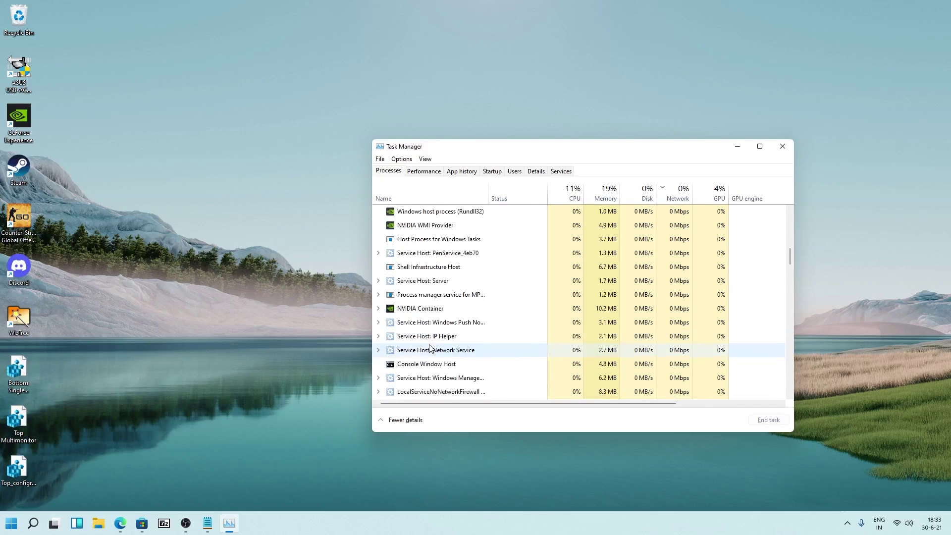
{"action": "scroll", "coordinate": [430, 348], "scroll_direction": "down", "scroll_amount": 2}
{"action": "scroll", "coordinate": [430, 348], "scroll_direction": "down", "scroll_amount": 3}
{"action": "scroll", "coordinate": [429, 348], "scroll_direction": "down", "scroll_amount": 4}
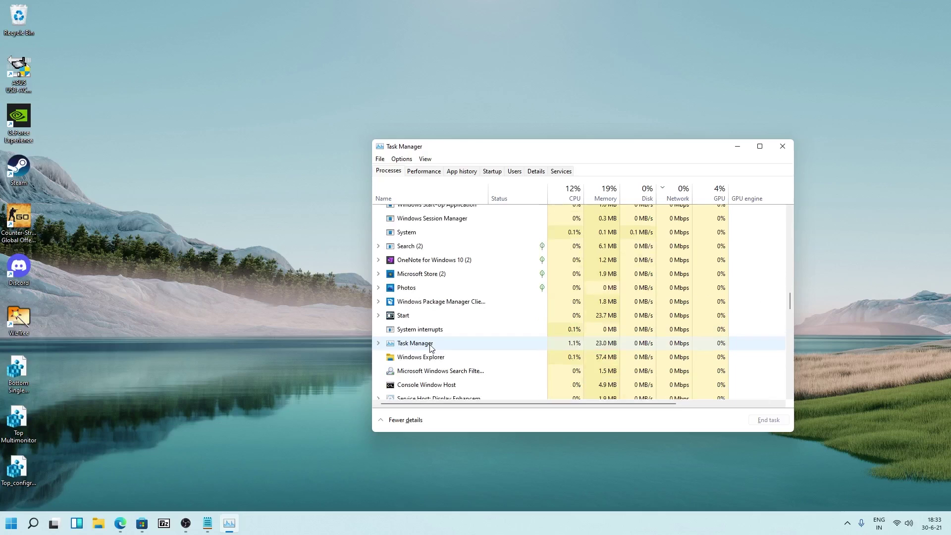
{"action": "left_click", "coordinate": [430, 357]}
{"action": "left_click", "coordinate": [771, 421]}
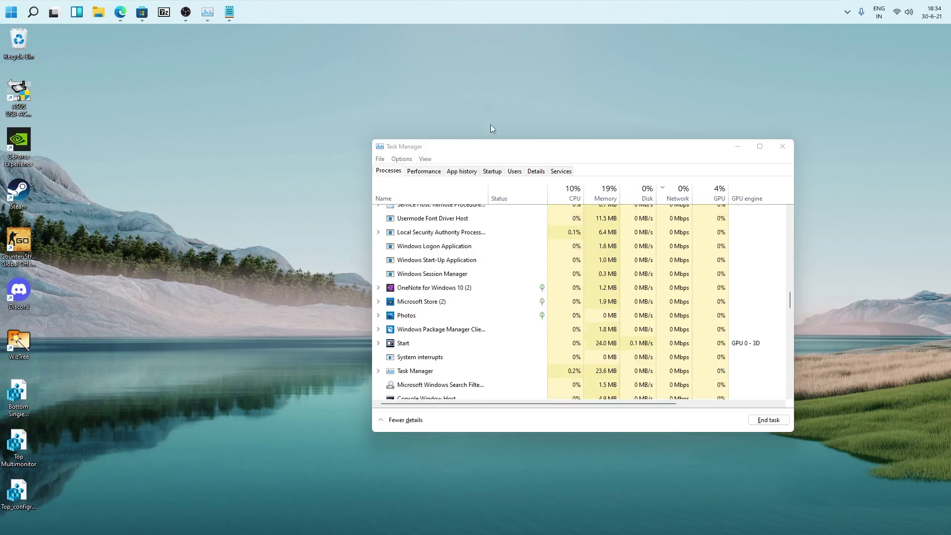
- Close Task Manager, reopen regedit, and change the StuckRects3 Settings byte from 01 to 00
{"action": "key", "text": "alt+F4"}
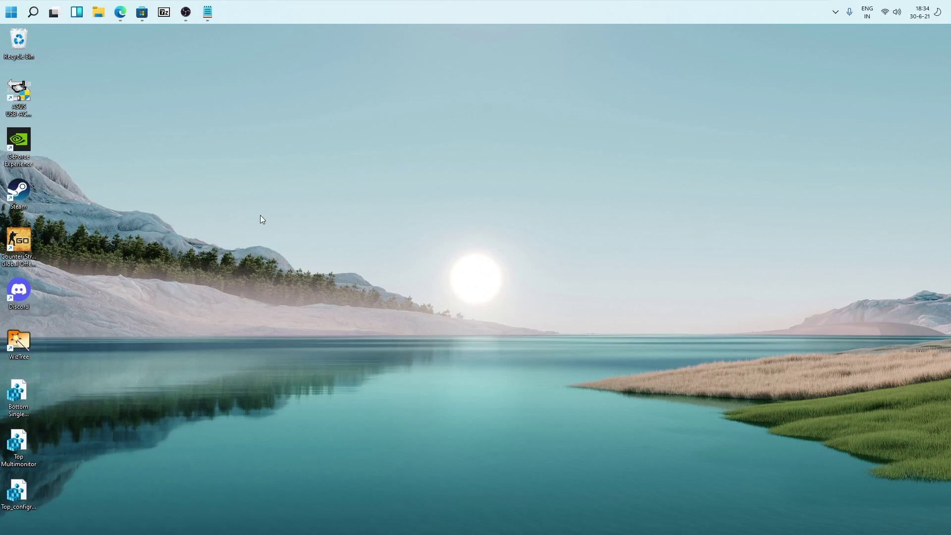
{"action": "key", "text": "super+r"}
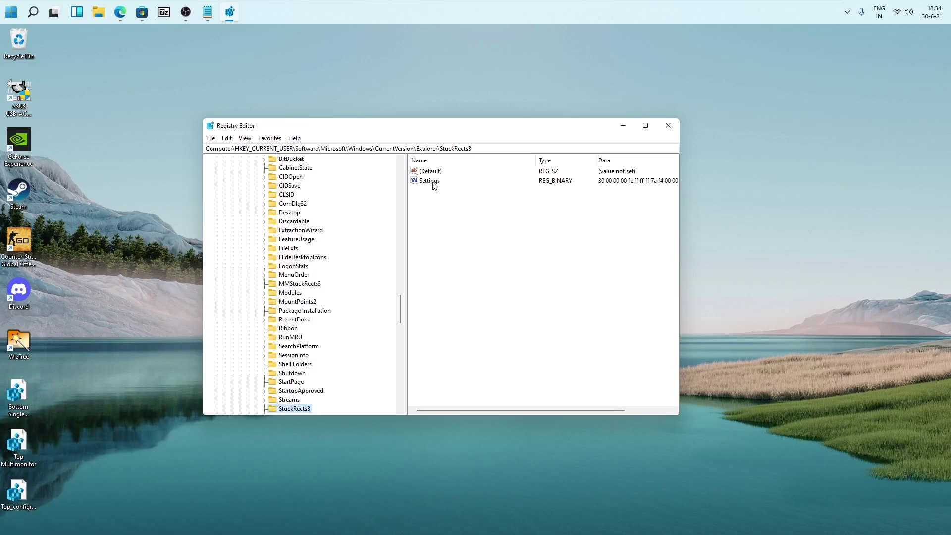
{"action": "double_click", "coordinate": [431, 180]}
{"action": "left_click_drag", "start_coordinate": [365, 228], "coordinate": [384, 221]}
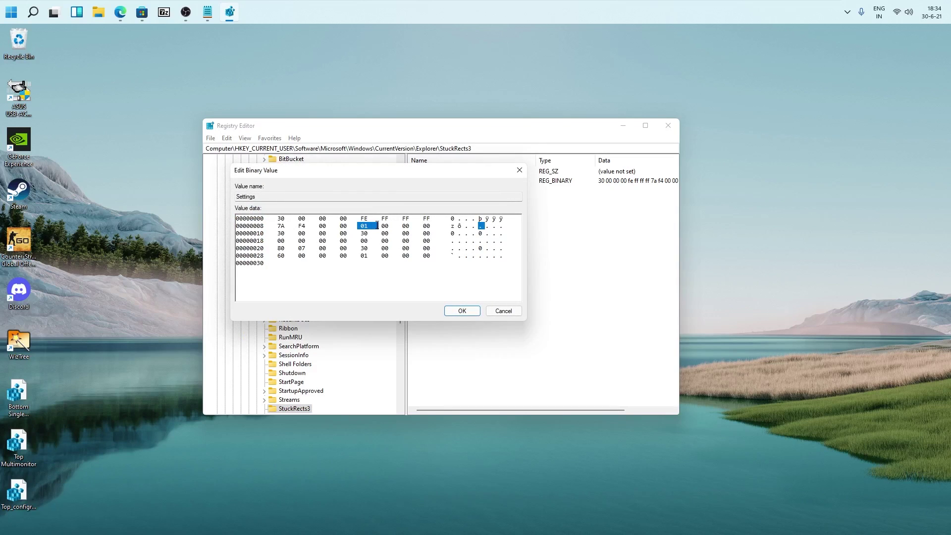
{"action": "type", "text": "00"}
{"action": "left_click", "coordinate": [462, 311]}
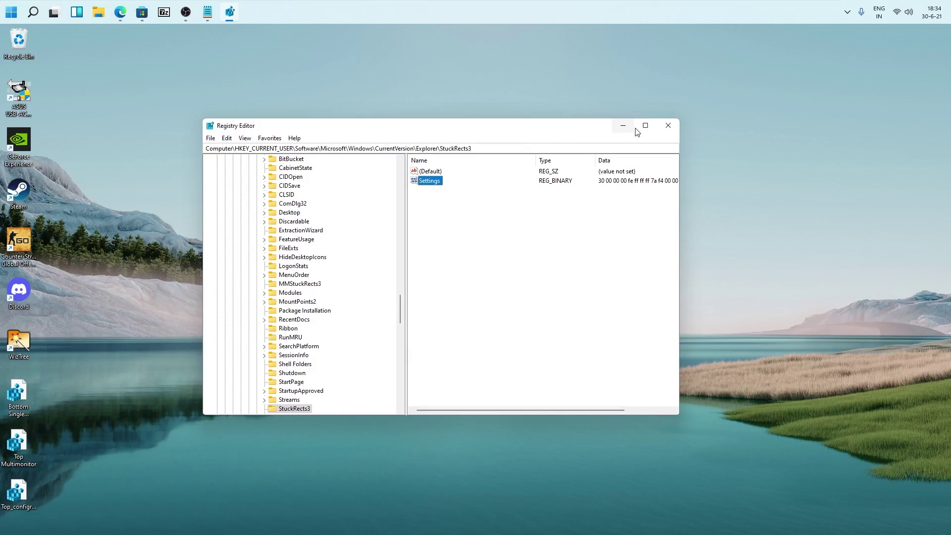
{"action": "left_click", "coordinate": [667, 126]}
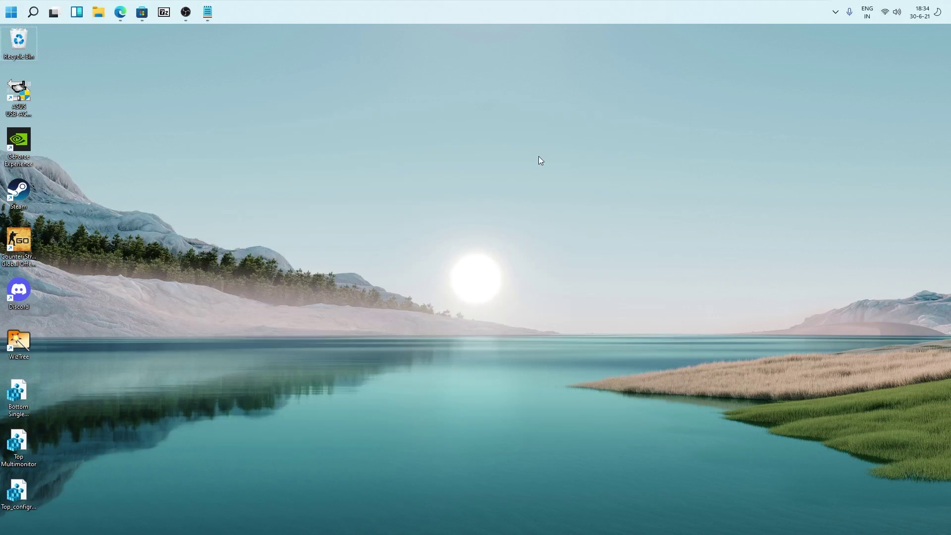
- Restart the Windows Explorer process in Task Manager to move the taskbar to the bottom
{"action": "key", "text": "ctrl+shift+Escape"}
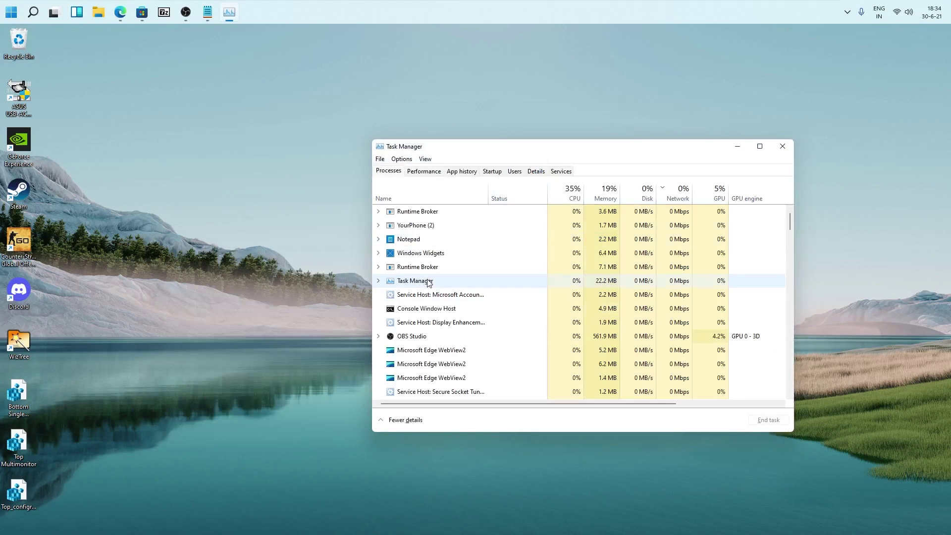
{"action": "scroll", "coordinate": [428, 283], "scroll_direction": "down", "scroll_amount": 2}
{"action": "scroll", "coordinate": [429, 285], "scroll_direction": "down", "scroll_amount": 2}
{"action": "scroll", "coordinate": [430, 287], "scroll_direction": "down", "scroll_amount": 4}
{"action": "scroll", "coordinate": [431, 290], "scroll_direction": "down", "scroll_amount": 3}
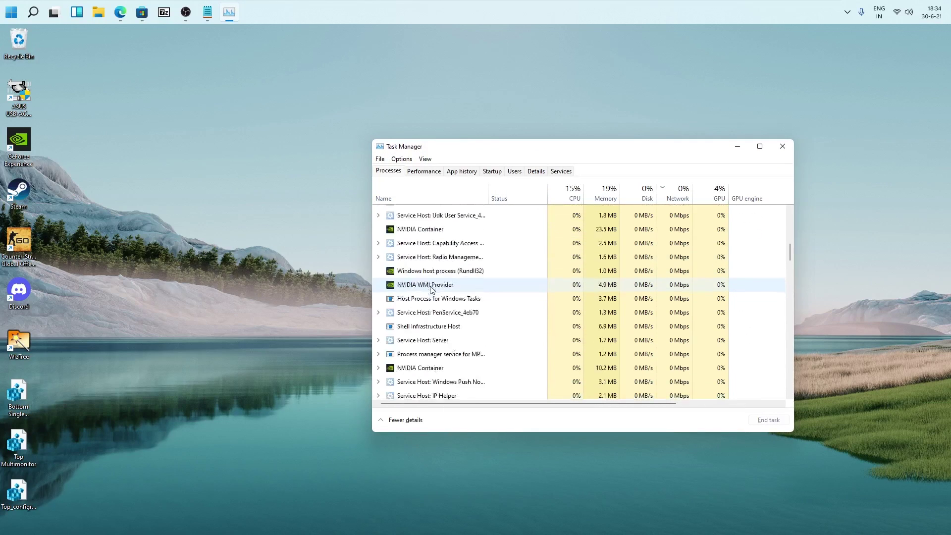
{"action": "scroll", "coordinate": [431, 290], "scroll_direction": "down", "scroll_amount": 1}
{"action": "scroll", "coordinate": [431, 291], "scroll_direction": "down", "scroll_amount": 3}
{"action": "scroll", "coordinate": [431, 290], "scroll_direction": "down", "scroll_amount": 3}
{"action": "scroll", "coordinate": [431, 292], "scroll_direction": "down", "scroll_amount": 2}
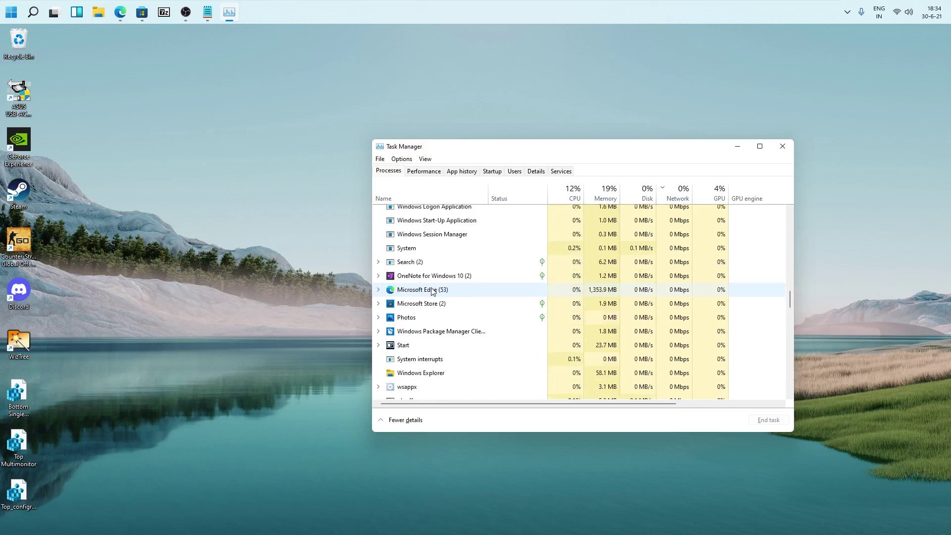
{"action": "left_click", "coordinate": [421, 373]}
{"action": "left_click", "coordinate": [768, 419]}
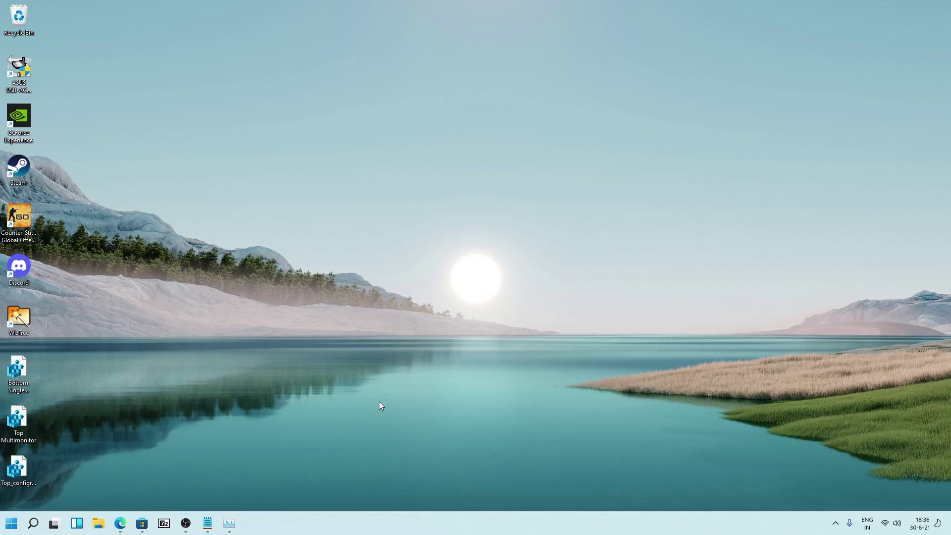
- Launch regedit and go to the MMStuckRects3 key using its pasted path
{"action": "key", "text": "super+r"}
{"action": "key", "text": "Return"}
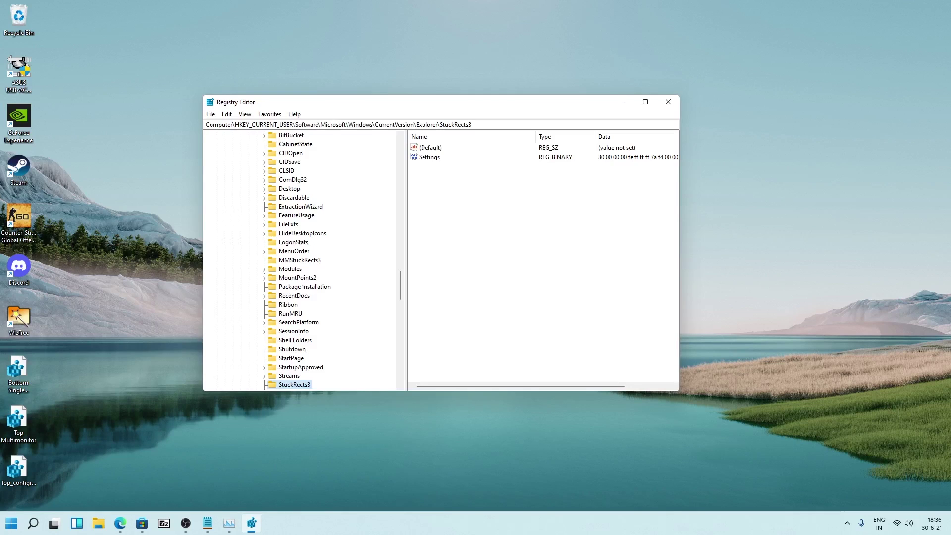
{"action": "key", "text": "alt+Tab"}
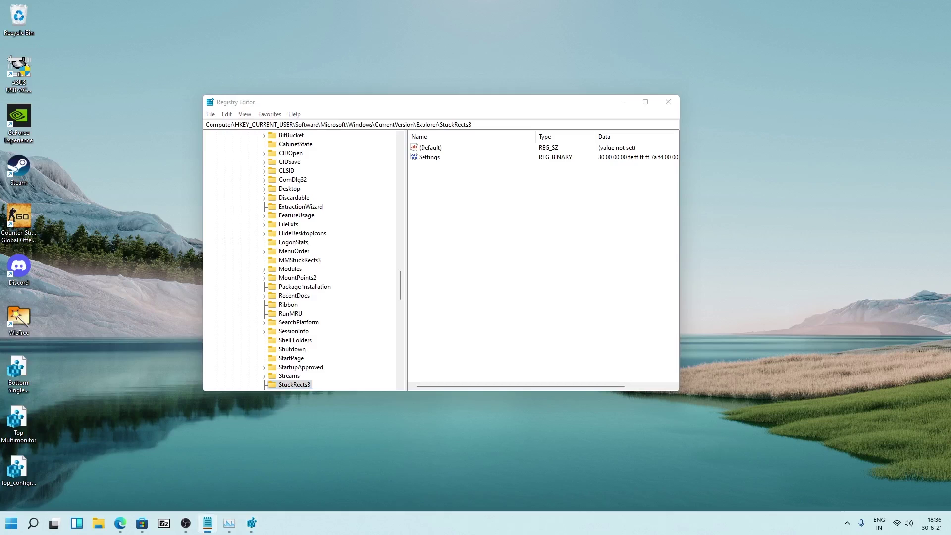
{"action": "key", "text": "alt+Tab"}
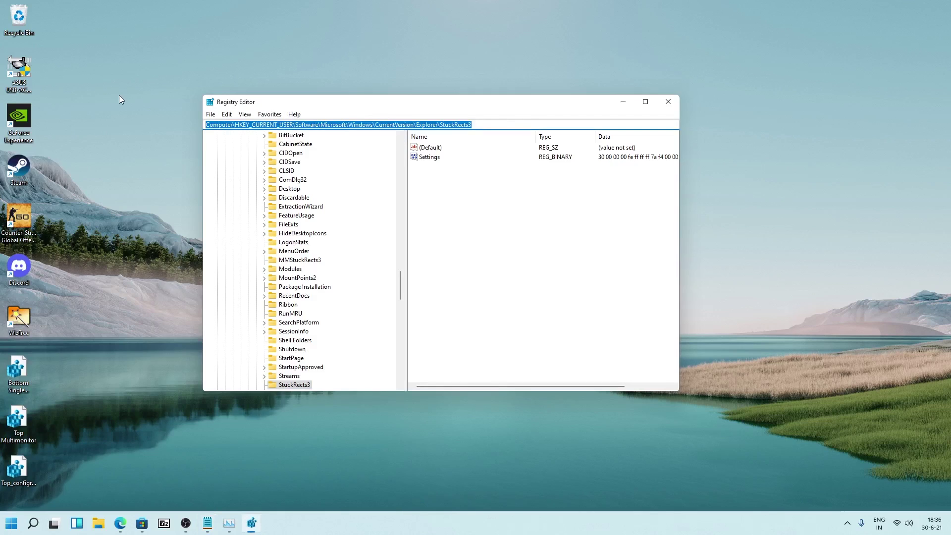
{"action": "type", "text": "Computer\\HKEY_CURRENT_USER\\Software\\Microsoft\\Windows\\CurrentVersion\\Explorer\\MMStuckRects3"}
{"action": "key", "text": "Return"}
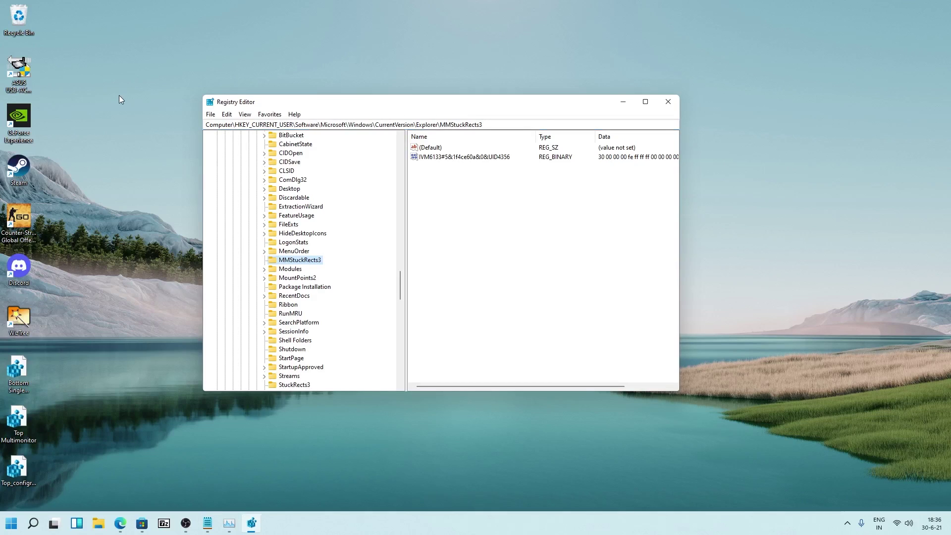
- Overwrite the 03 position byte in the monitor's binary value and confirm
{"action": "double_click", "coordinate": [418, 159]}
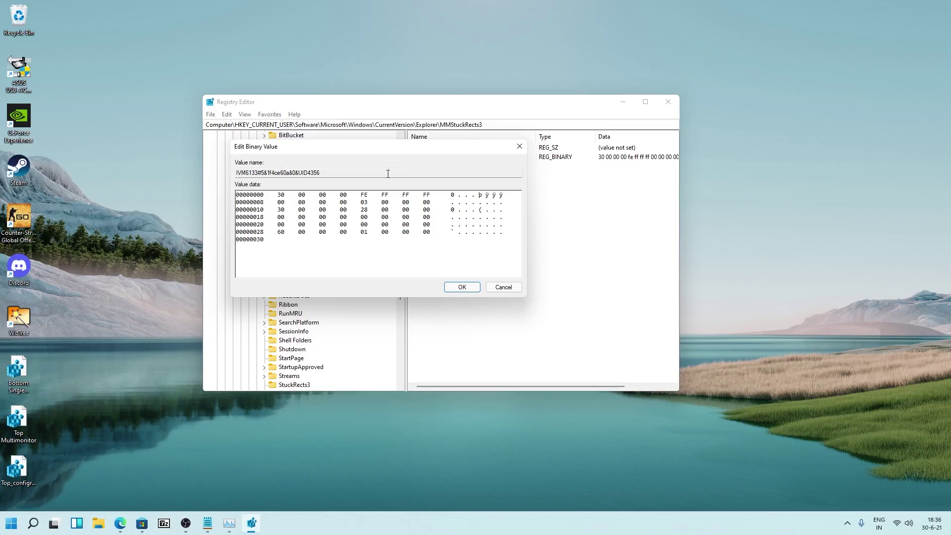
{"action": "double_click", "coordinate": [366, 202]}
{"action": "type", "text": "00"}
{"action": "left_click", "coordinate": [459, 286]}
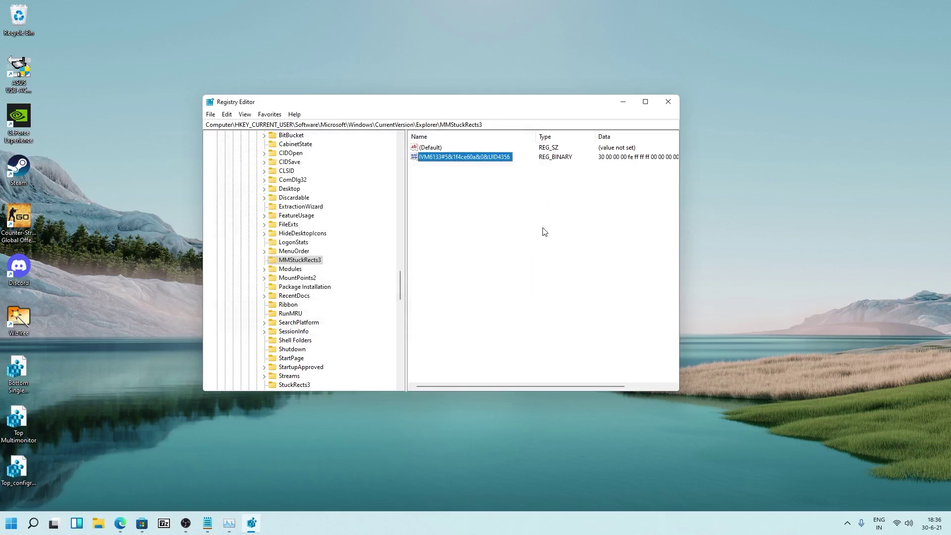
{"action": "scroll", "coordinate": [312, 275], "scroll_direction": "up", "scroll_amount": 1}
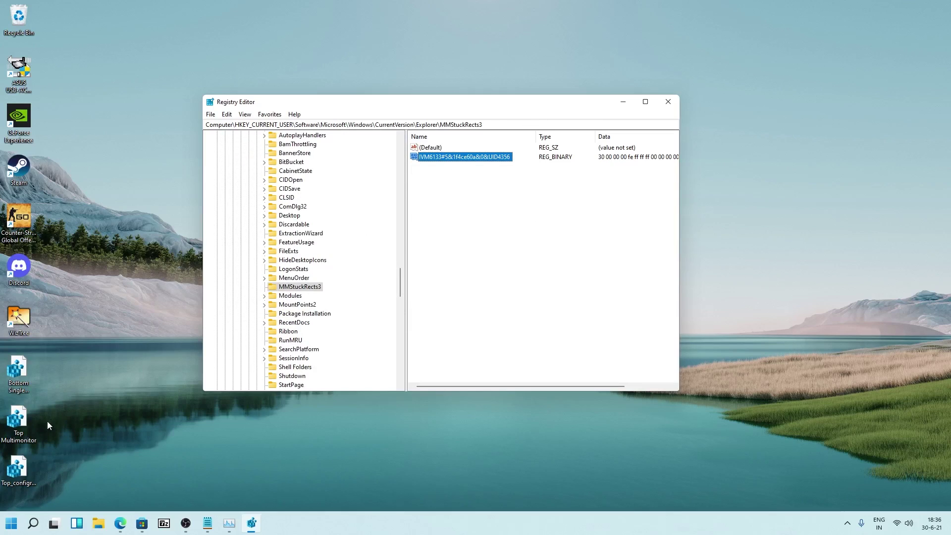
- Select the 'Bottom Single Monitor' file on the desktop, leaving Registry Editor open
{"action": "left_click", "coordinate": [19, 372]}
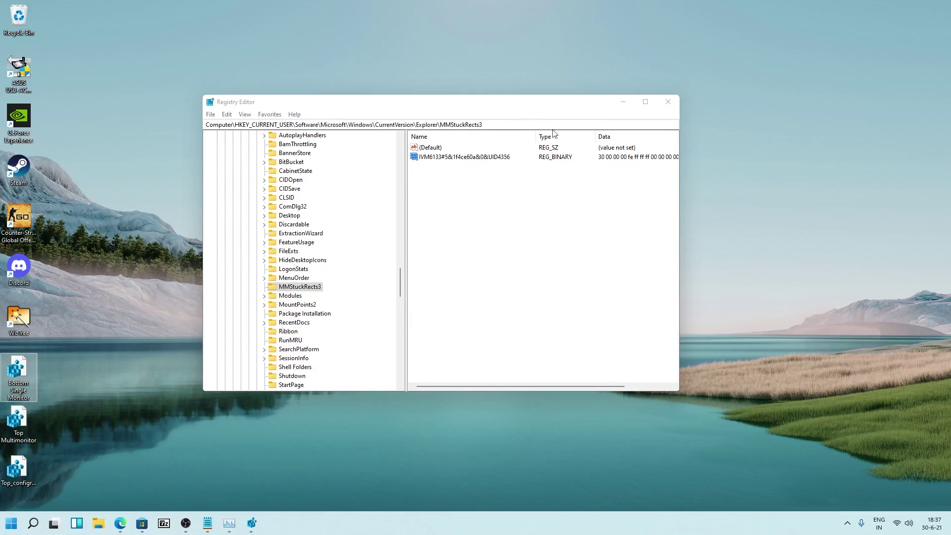